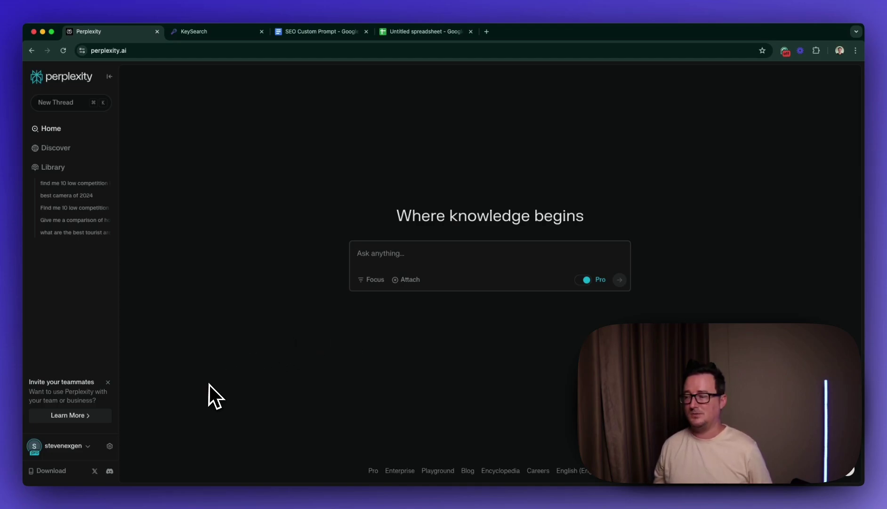
pyautogui.click(110, 446)
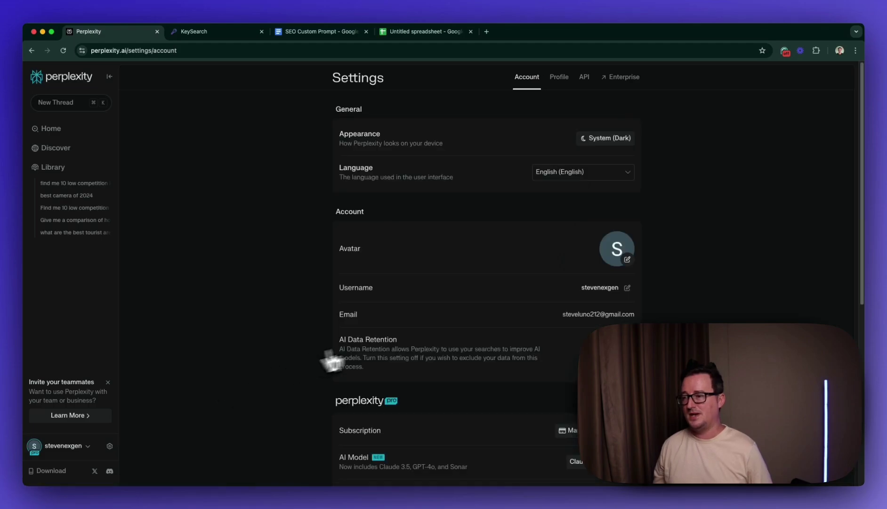
pyautogui.scroll(-4, 411, 342)
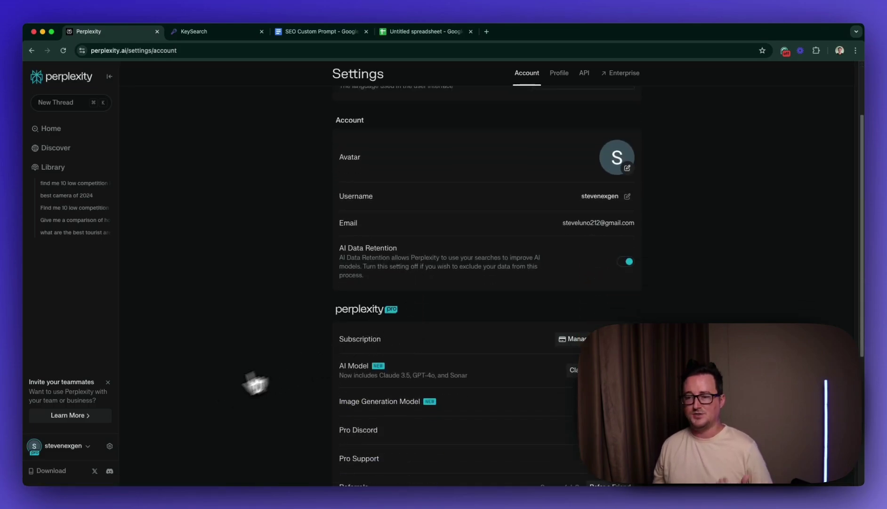
pyautogui.scroll(-2, 190, 421)
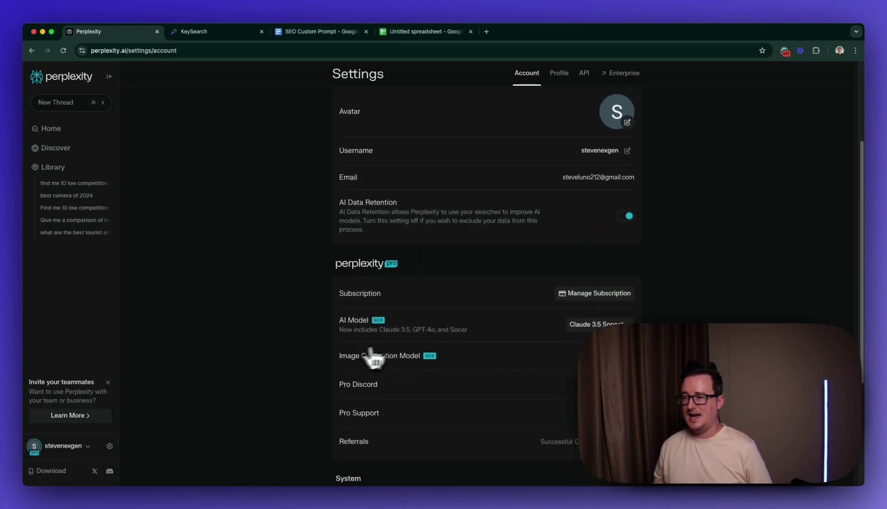
pyautogui.click(586, 328)
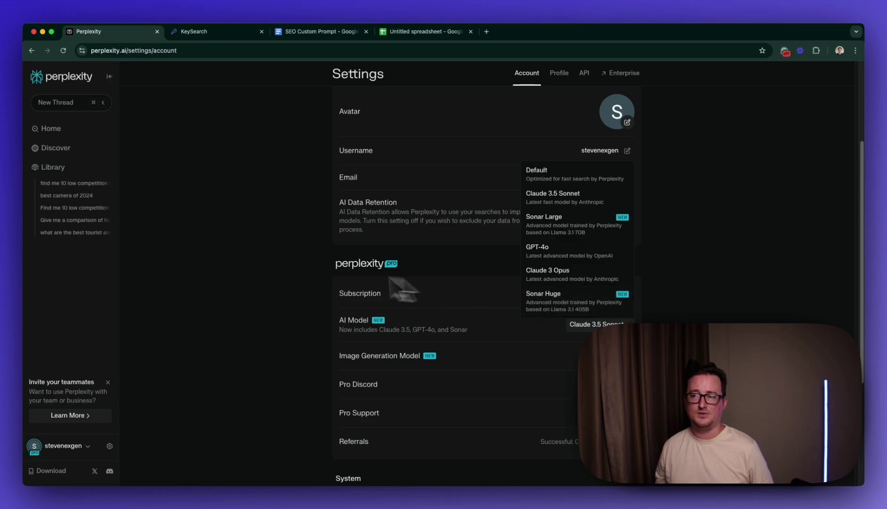
pyautogui.click(223, 269)
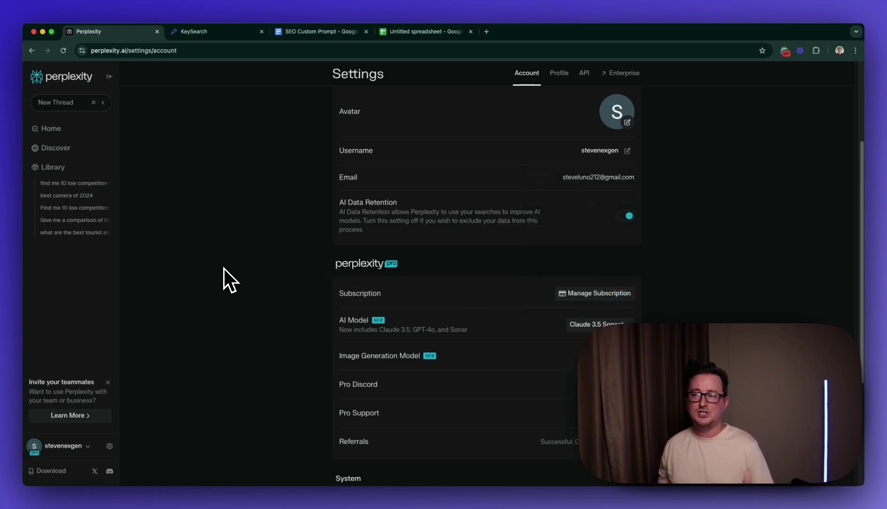
# - Reopen the 'find me 10 low competition' camera keywords thread from Home, review its answer, then switch to KeySearch
pyautogui.click(97, 131)
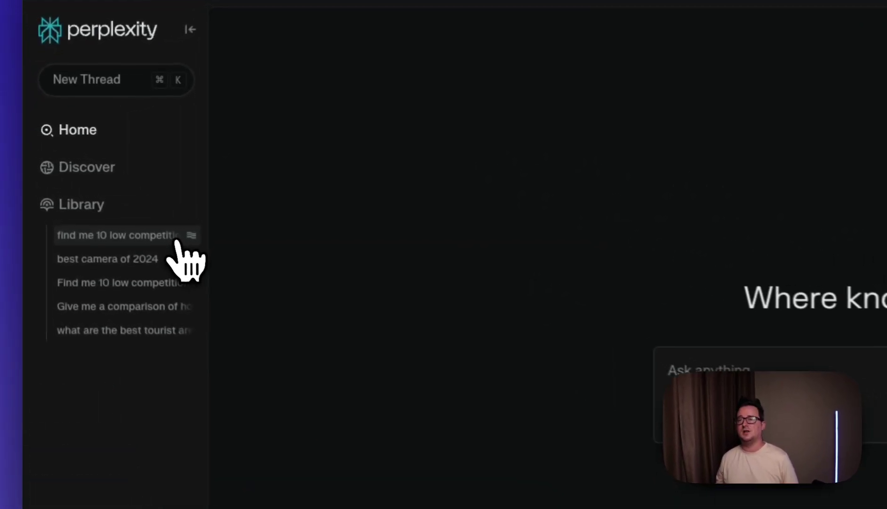
pyautogui.click(178, 242)
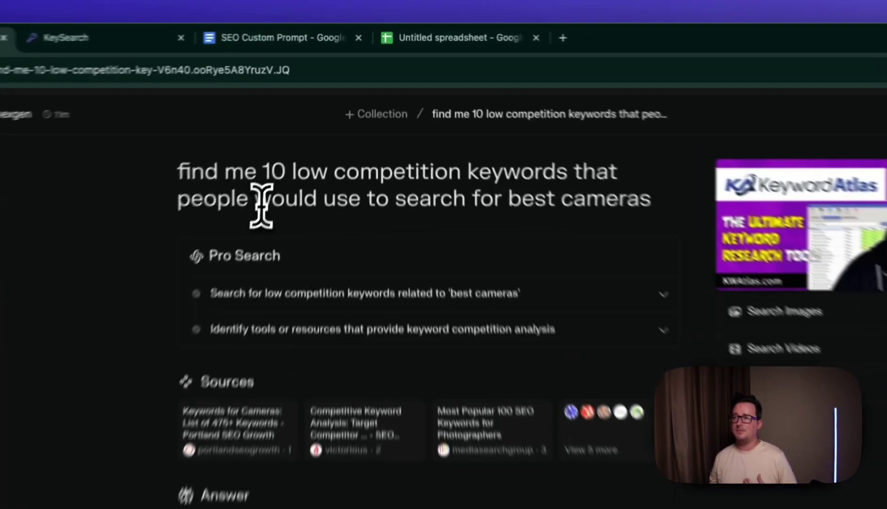
pyautogui.moveTo(312, 127); pyautogui.dragTo(367, 132)
pyautogui.moveTo(356, 238); pyautogui.dragTo(703, 233)
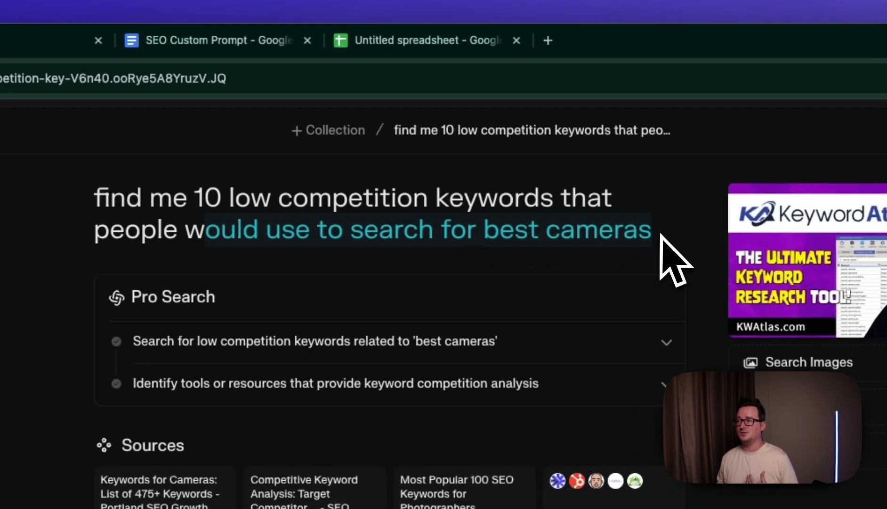
pyautogui.click(660, 235)
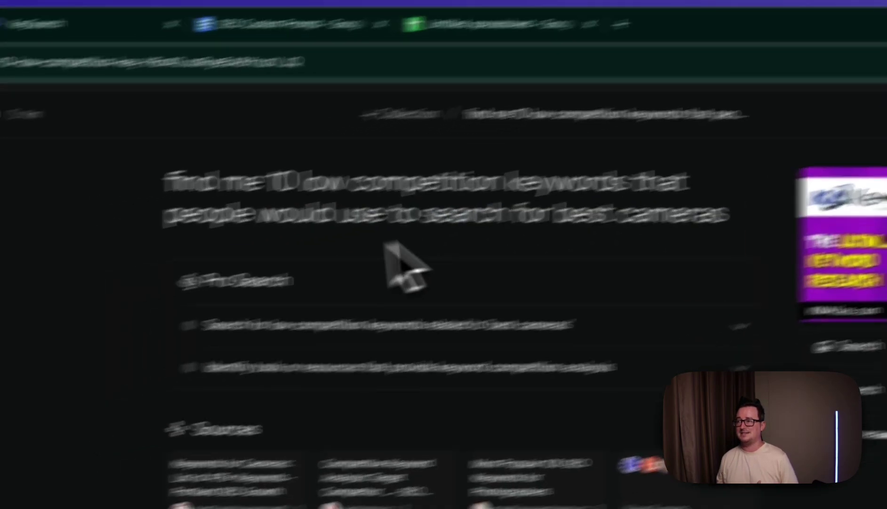
pyautogui.scroll(-5, 313, 320)
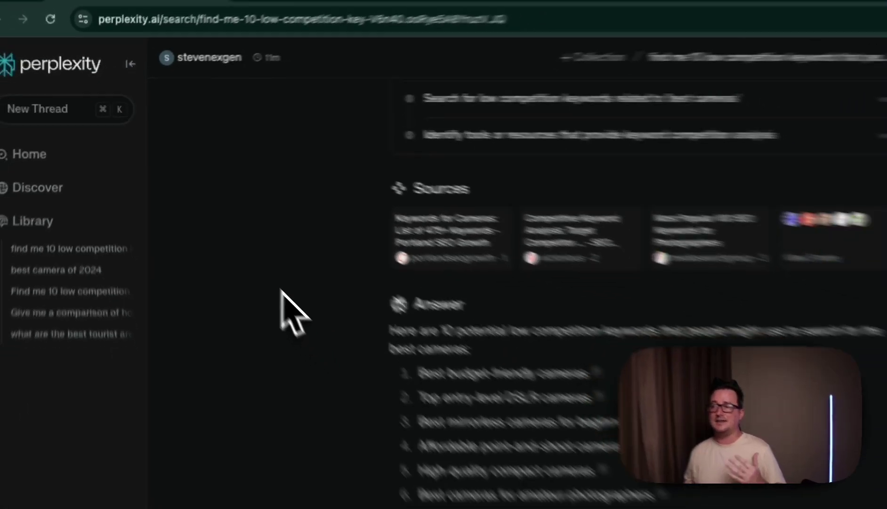
pyautogui.scroll(-1, 198, 212)
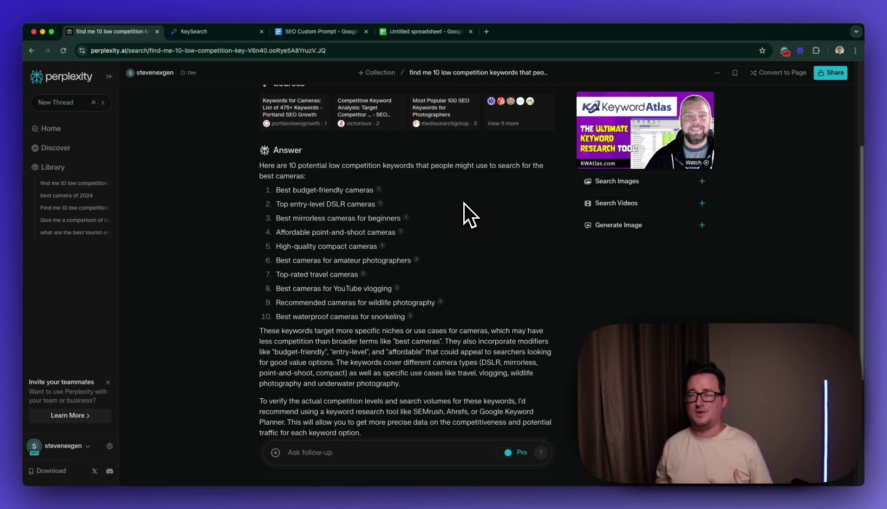
pyautogui.click(198, 31)
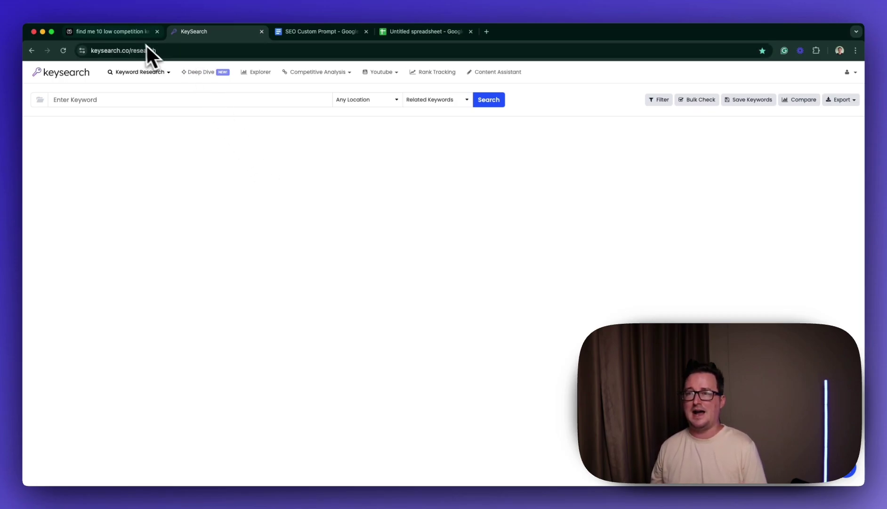
# - Copy keyword 9, 'Recommended cameras for wildlife photography', from Perplexity and search it in KeySearch
pyautogui.click(209, 47)
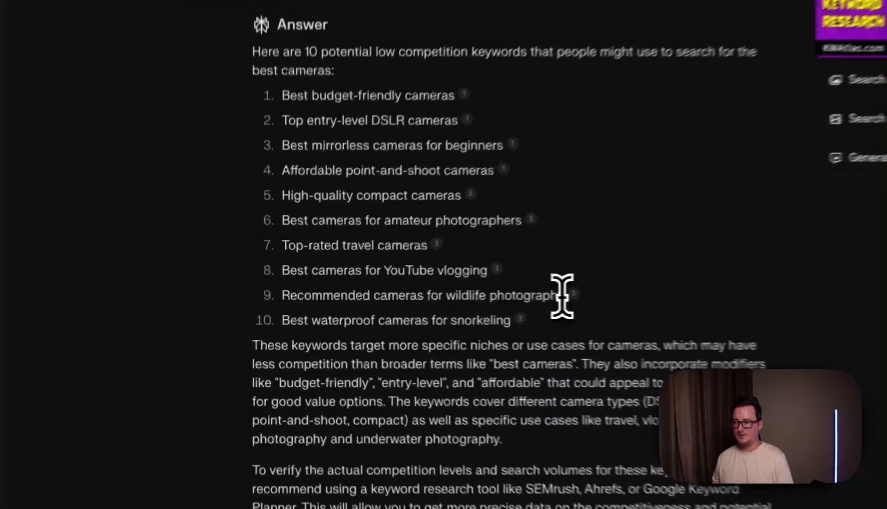
pyautogui.moveTo(436, 303); pyautogui.dragTo(284, 297)
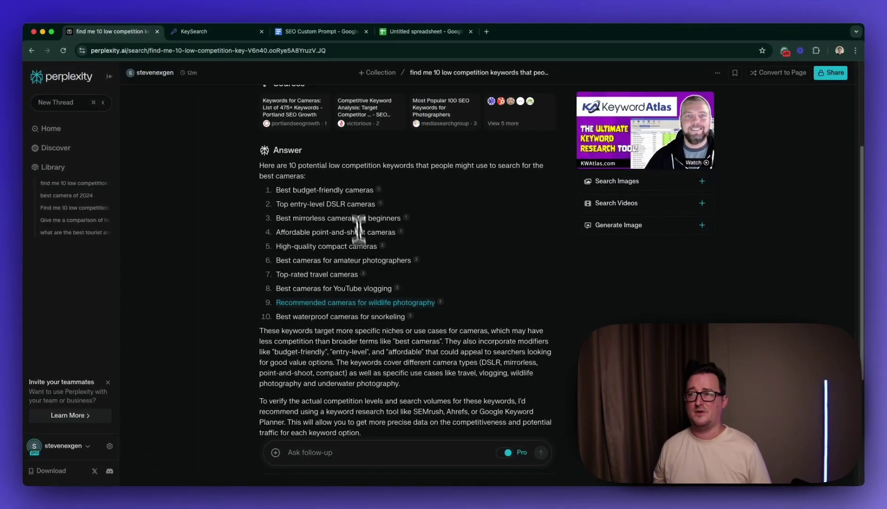
pyautogui.click(241, 31)
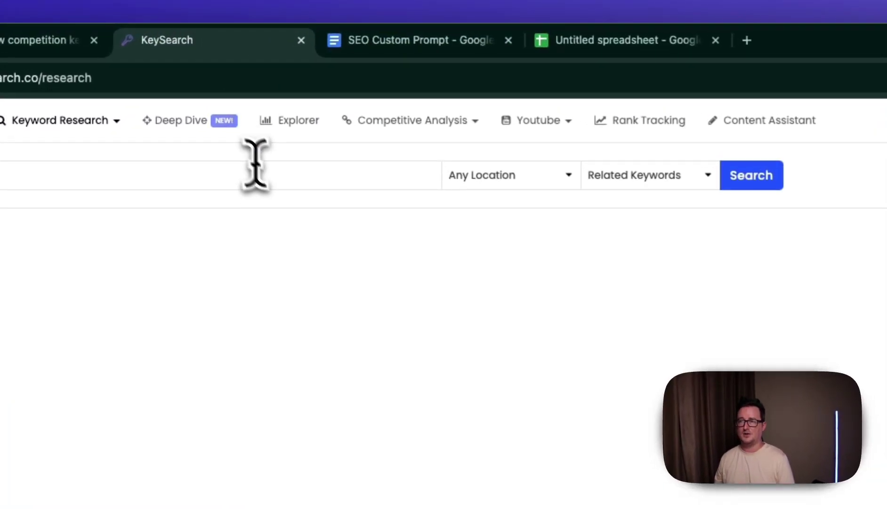
pyautogui.click(268, 165)
pyautogui.write('cameras for wildlife photography')
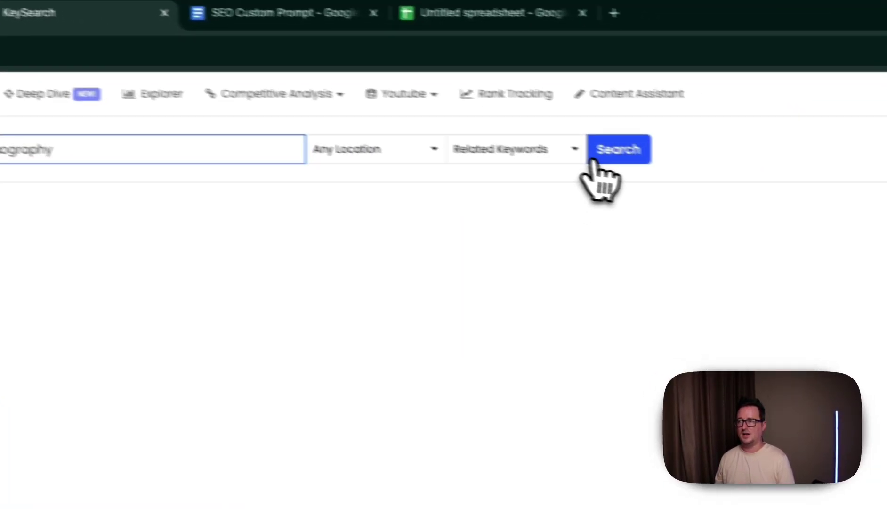
pyautogui.click(594, 162)
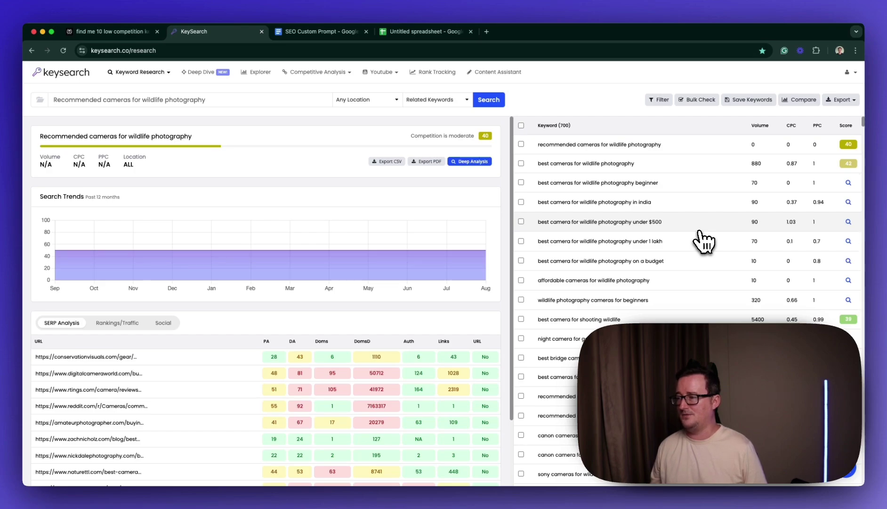
pyautogui.scroll(-2, 702, 241)
pyautogui.scroll(2, 702, 241)
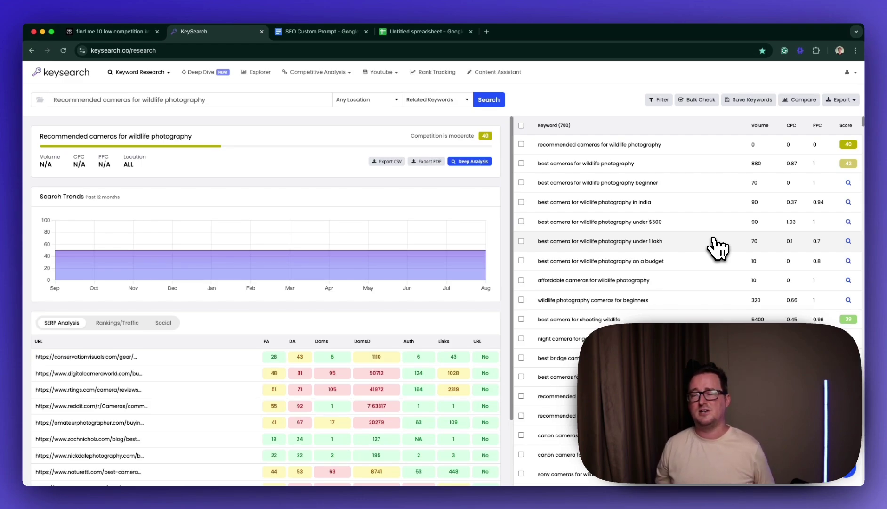
pyautogui.scroll(-2, 697, 301)
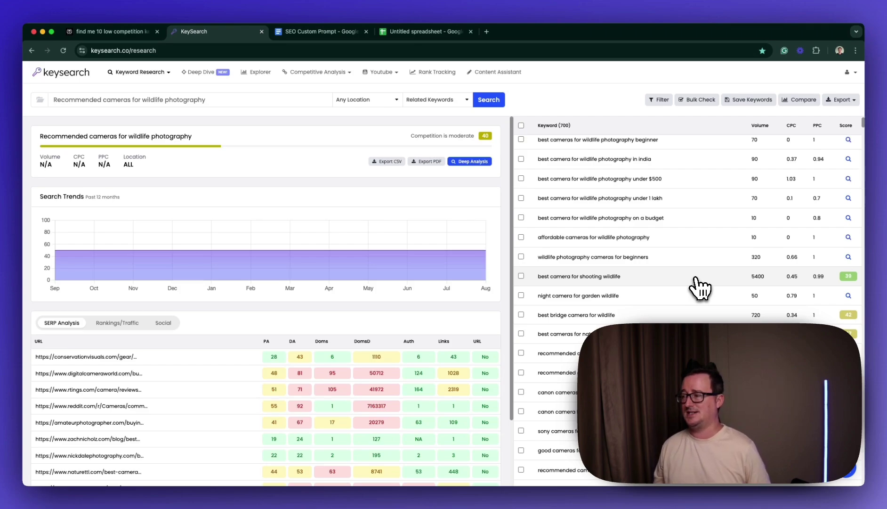
pyautogui.scroll(-1, 699, 287)
pyautogui.scroll(-5, 699, 287)
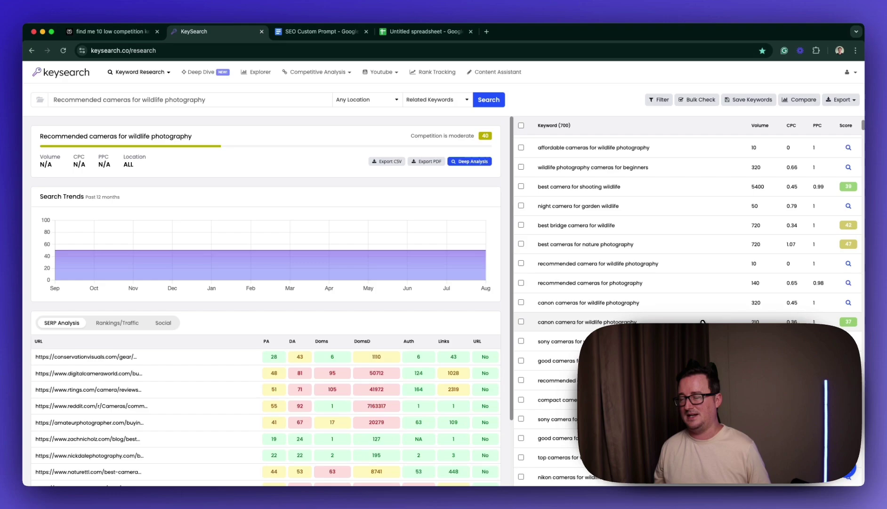
pyautogui.scroll(-5, 703, 321)
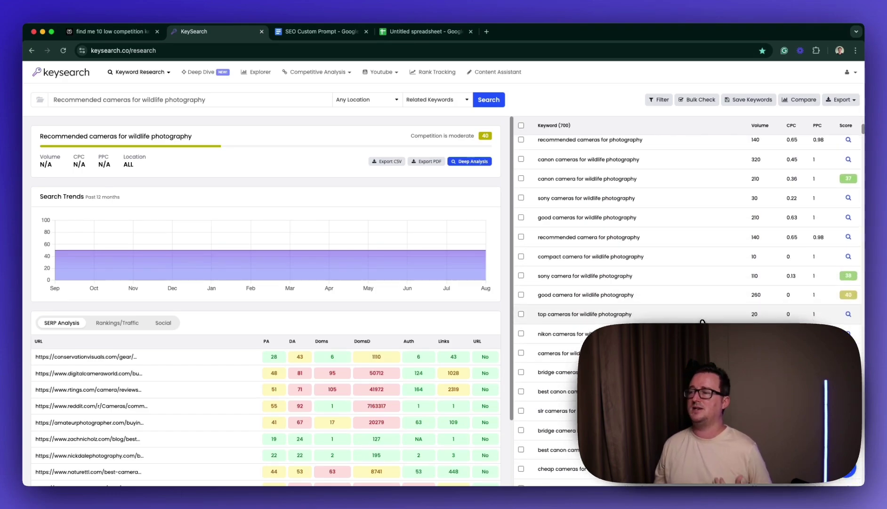
pyautogui.scroll(10, 702, 322)
pyautogui.scroll(1, 699, 310)
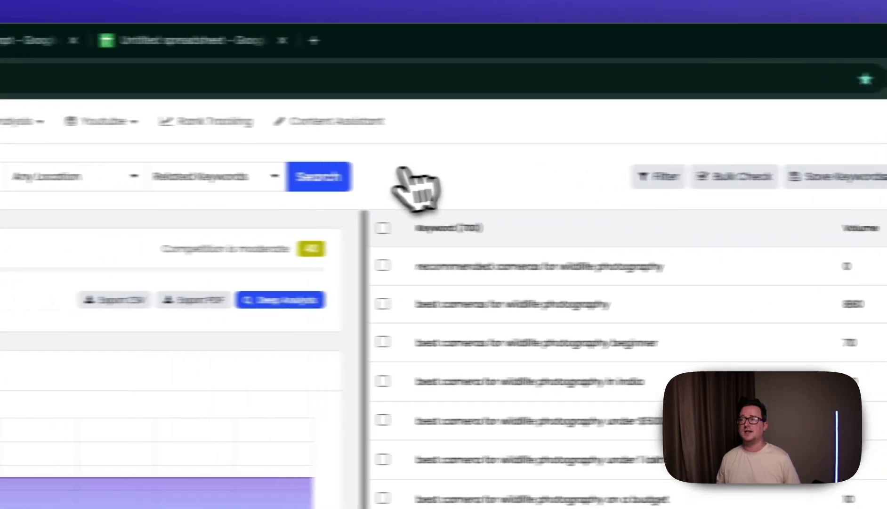
# - Dismiss the Open a file prompt on the Untitled spreadsheet, then go back to the Perplexity keywords thread
pyautogui.click(264, 41)
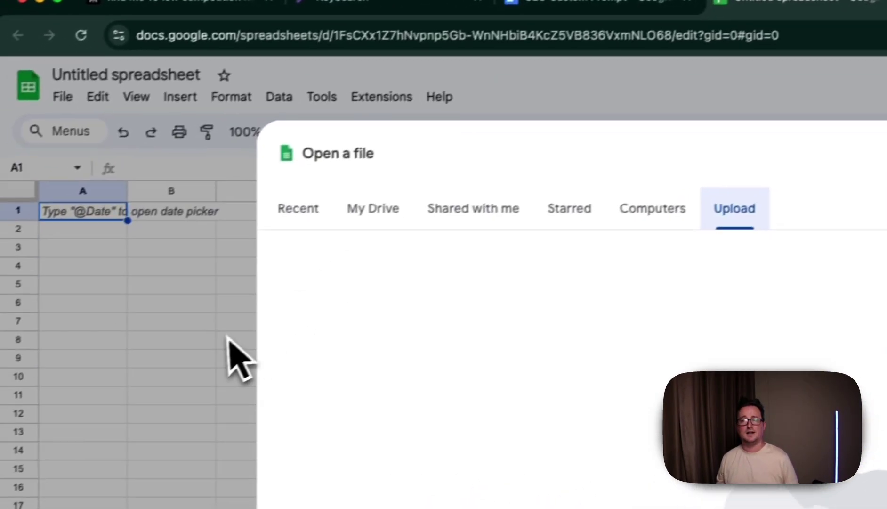
pyautogui.click(228, 336)
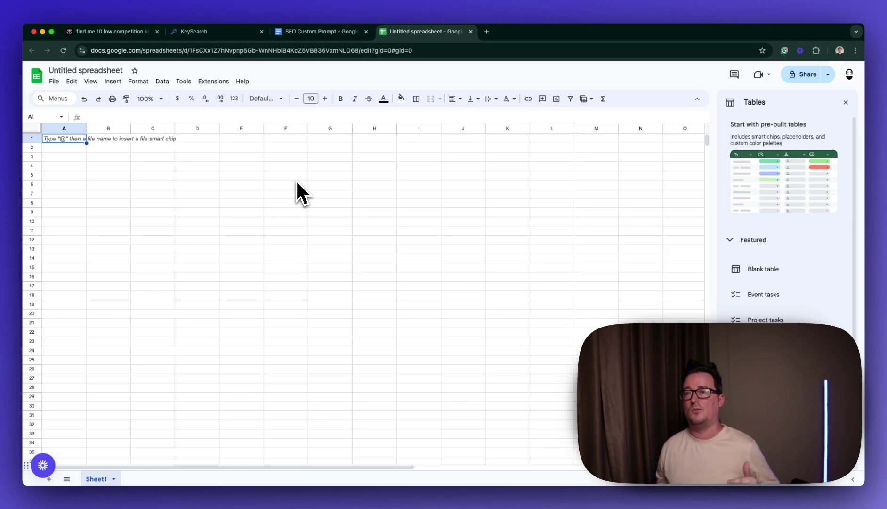
pyautogui.click(136, 31)
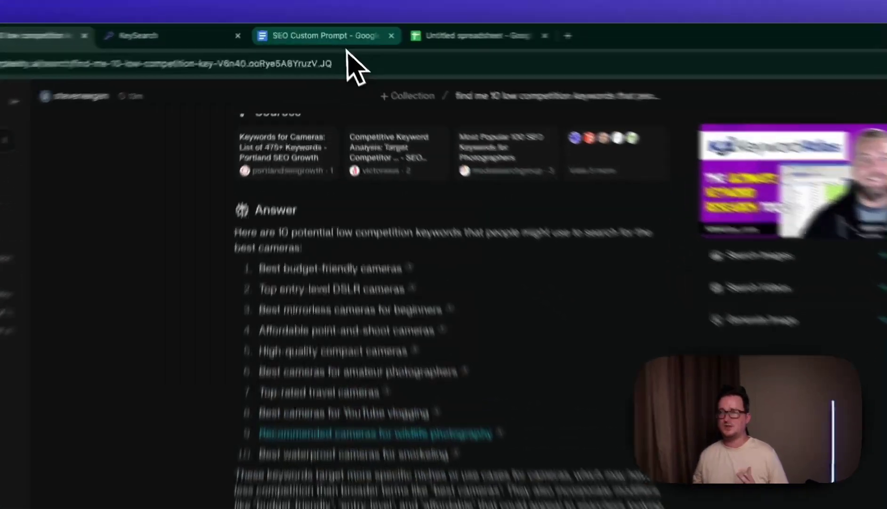
# - Switch to the SEO Custom Prompt Google Doc showing the blog-writing instructions
pyautogui.click(320, 31)
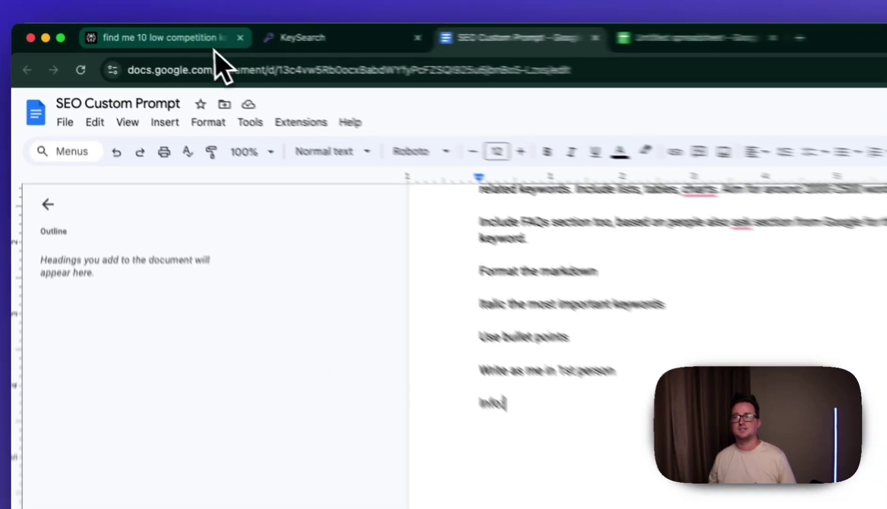
# - Return to Perplexity and scroll to the answer listing the 10 low-competition camera keywords
pyautogui.click(134, 32)
pyautogui.scroll(-3, 636, 342)
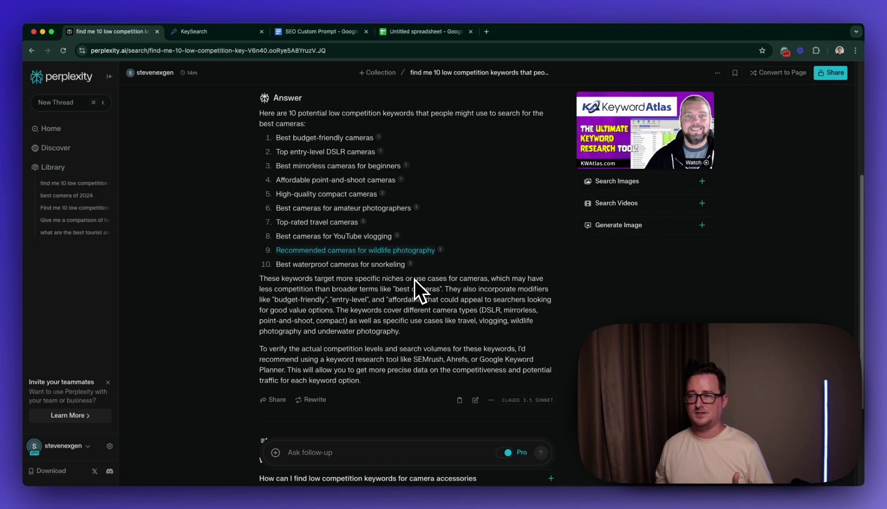
pyautogui.scroll(-3, 421, 292)
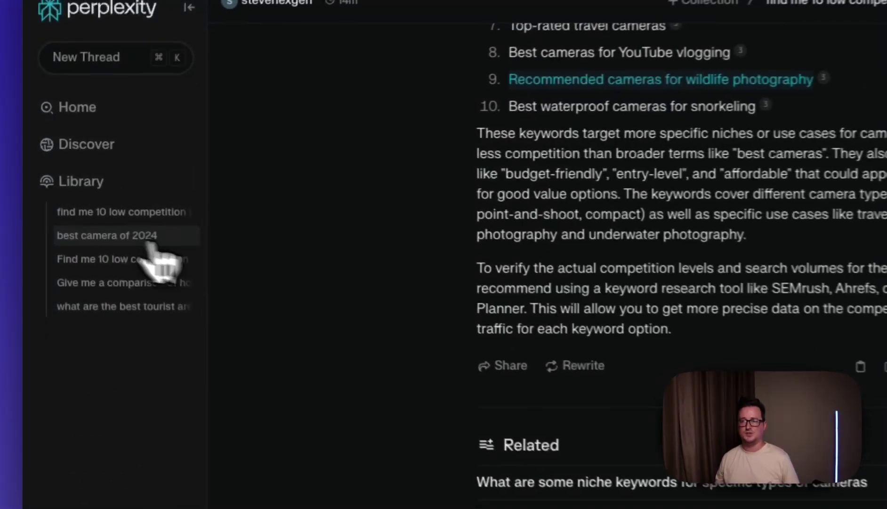
pyautogui.click(150, 238)
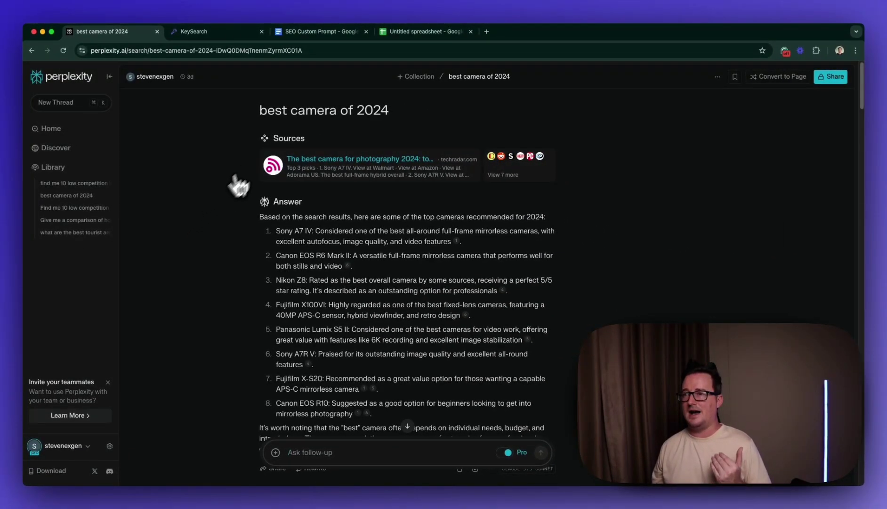
pyautogui.scroll(-5, 221, 191)
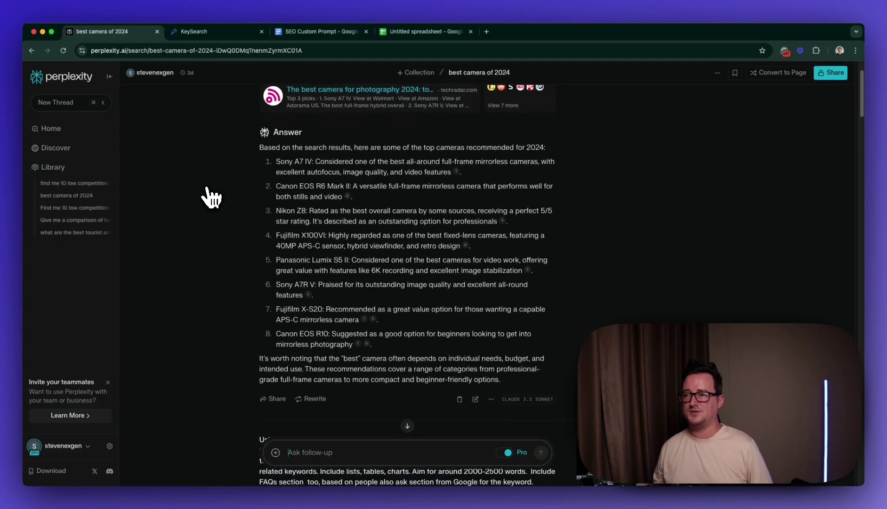
pyautogui.scroll(3, 210, 194)
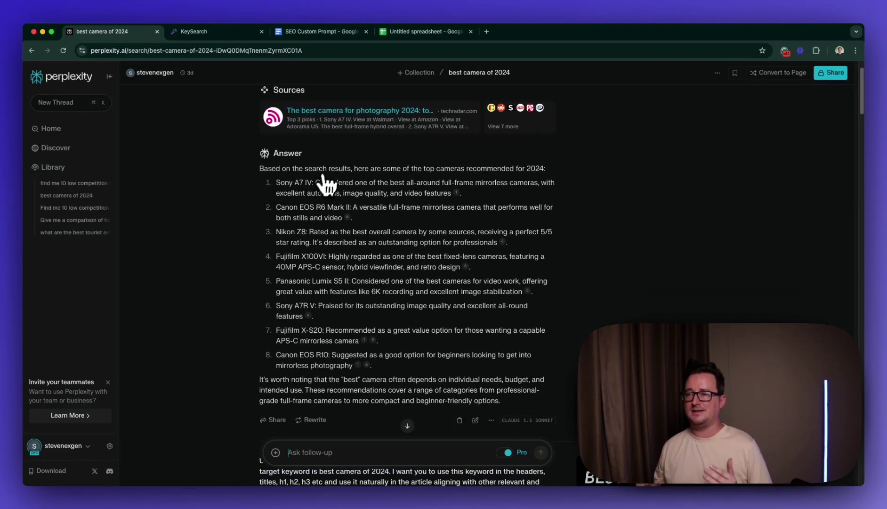
pyautogui.scroll(2, 348, 160)
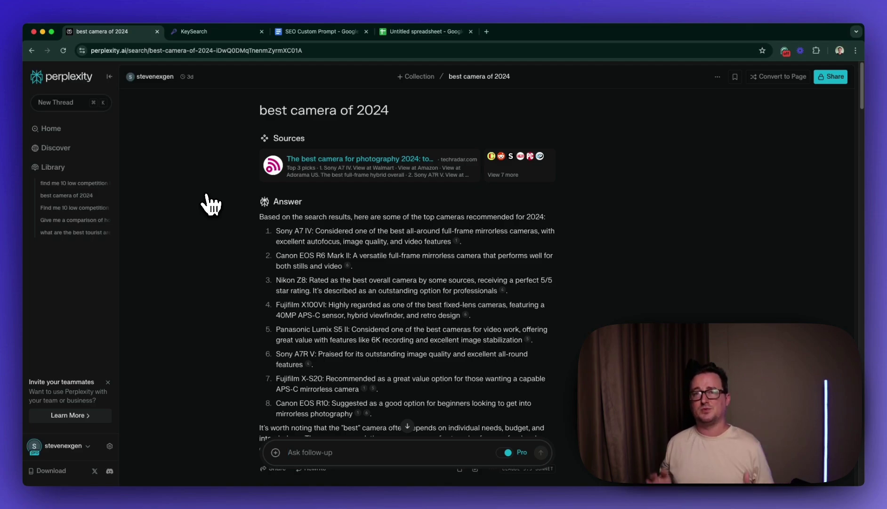
pyautogui.scroll(-2, 213, 205)
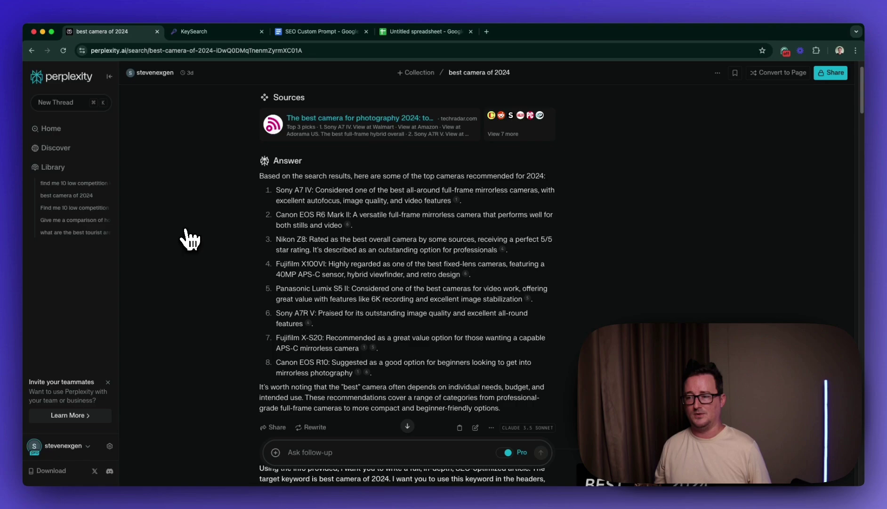
pyautogui.scroll(-1, 184, 238)
pyautogui.scroll(-10, 289, 251)
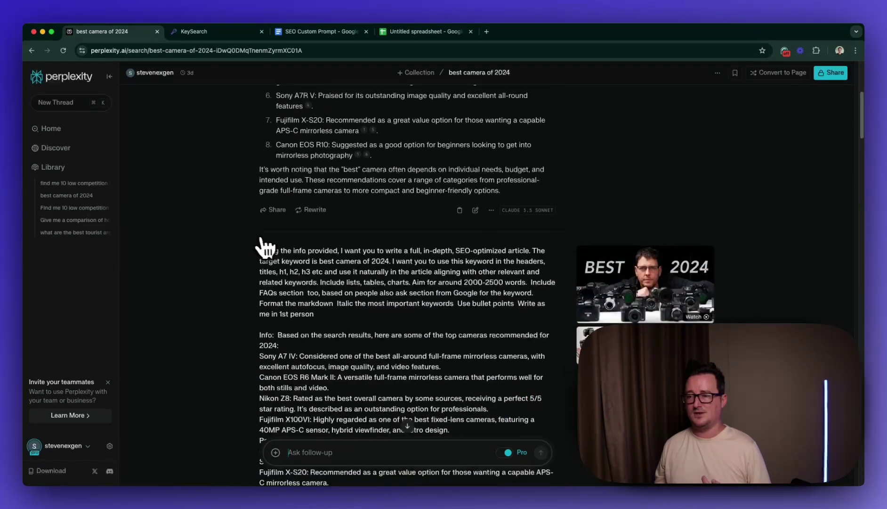
pyautogui.scroll(-20, 266, 247)
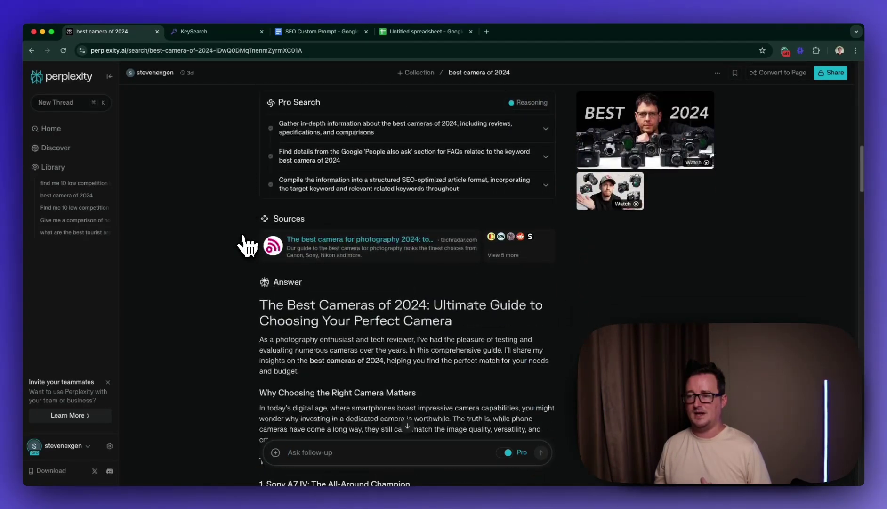
pyautogui.scroll(-7, 245, 245)
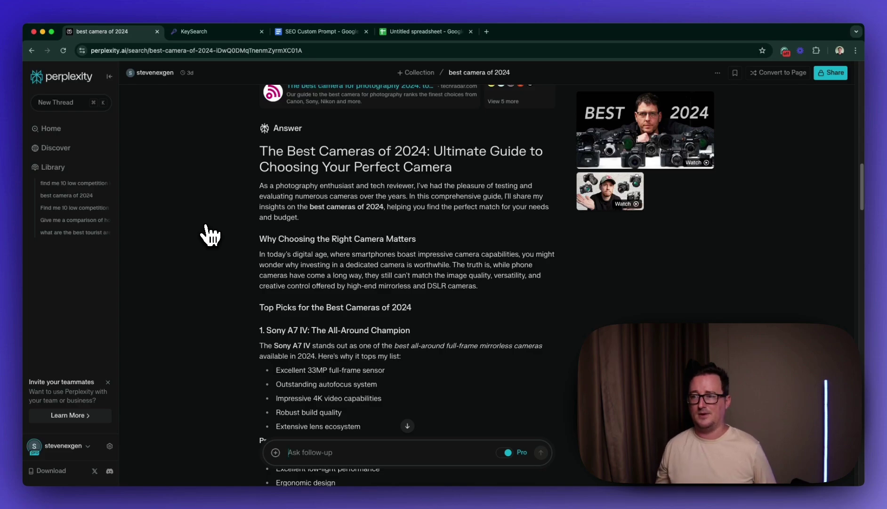
pyautogui.scroll(-2, 263, 240)
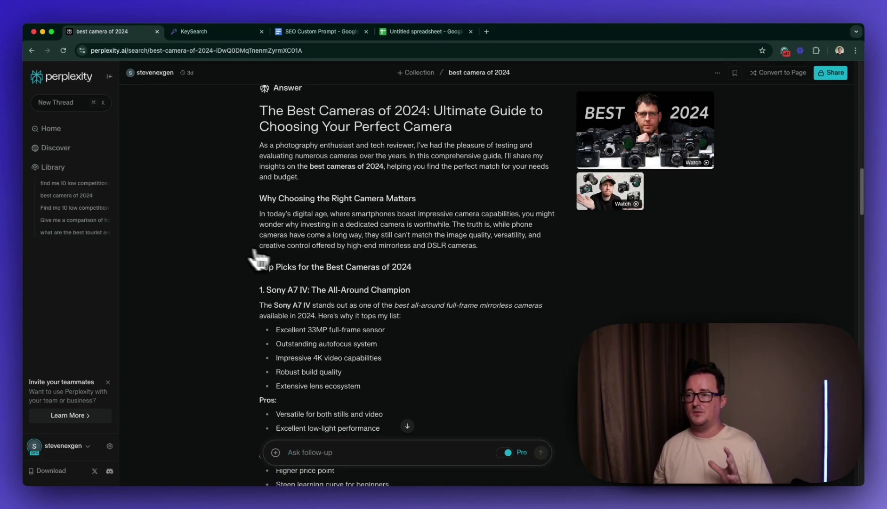
pyautogui.scroll(-10, 252, 290)
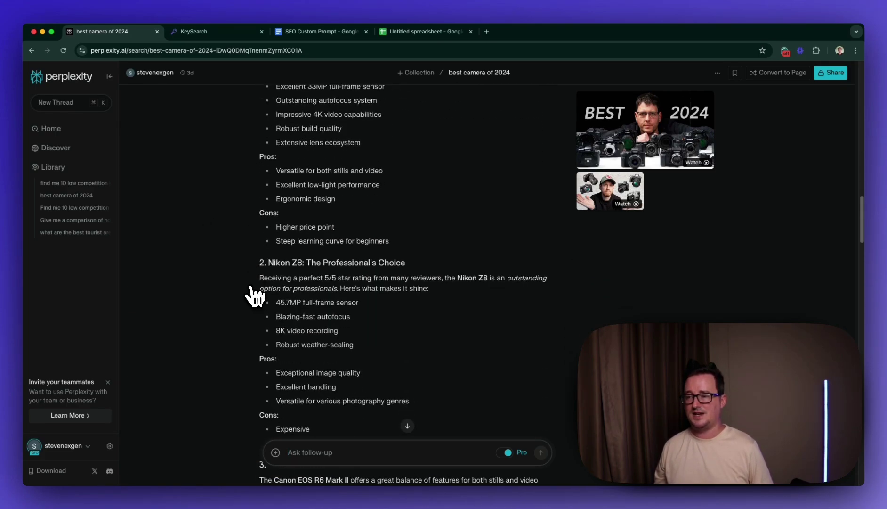
pyautogui.scroll(-20, 254, 295)
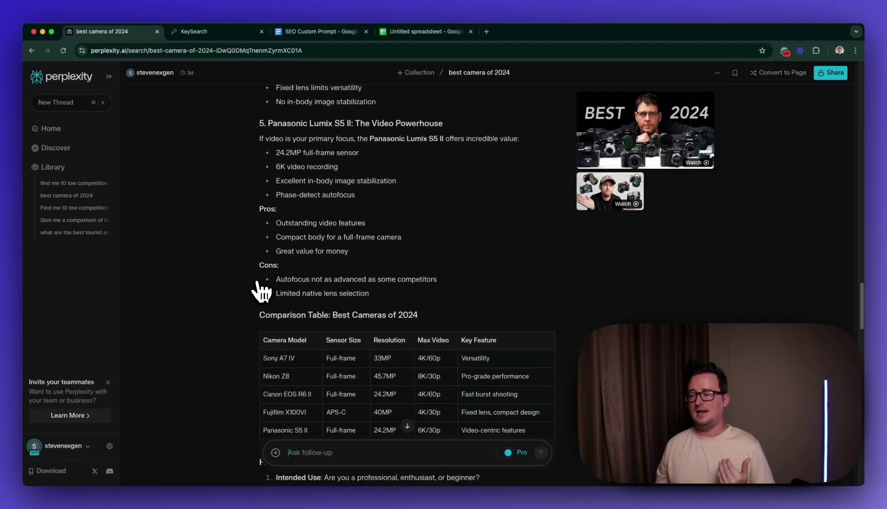
pyautogui.scroll(-1, 258, 287)
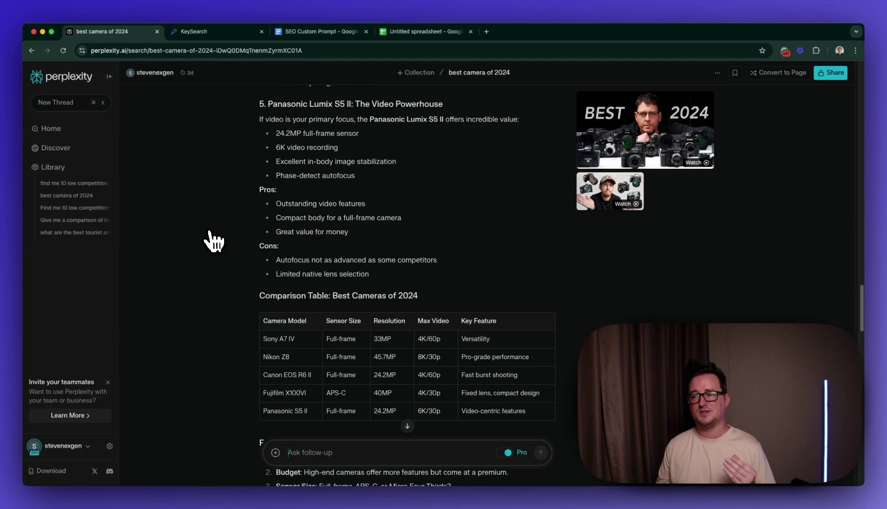
pyautogui.scroll(-7, 215, 242)
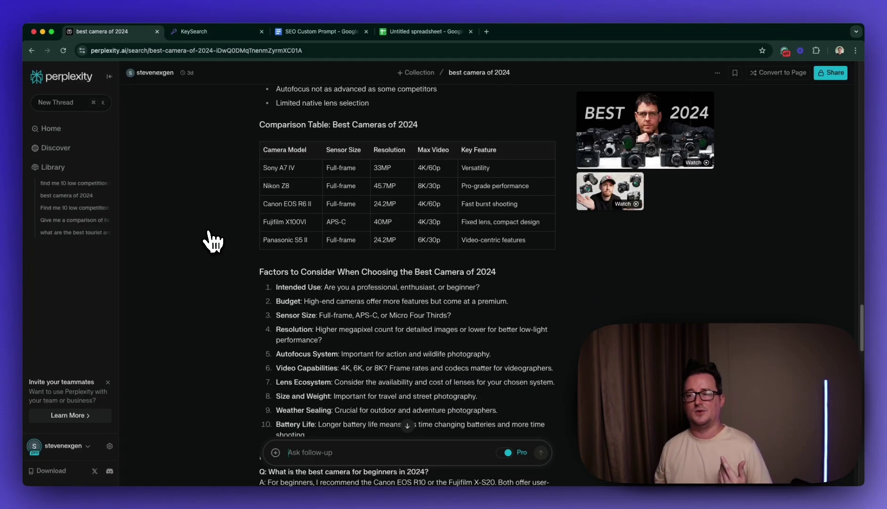
pyautogui.scroll(-2, 214, 242)
pyautogui.scroll(-3, 213, 242)
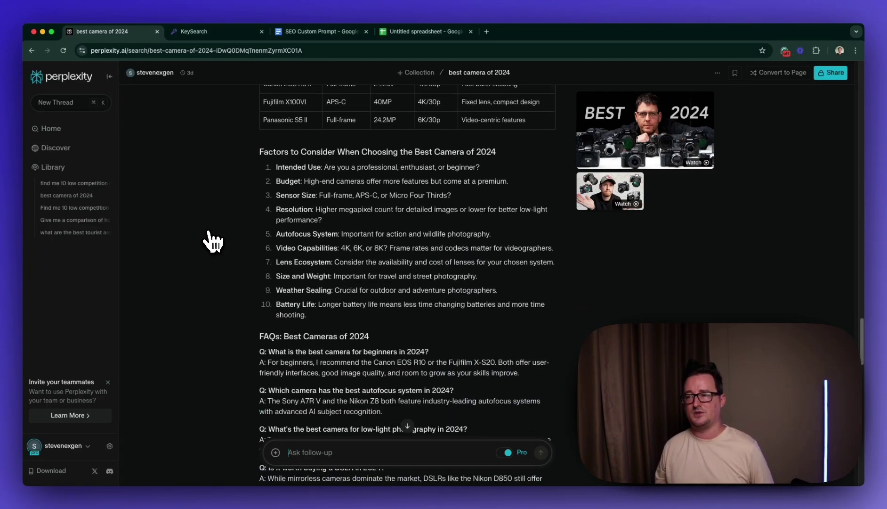
pyautogui.scroll(7, 213, 241)
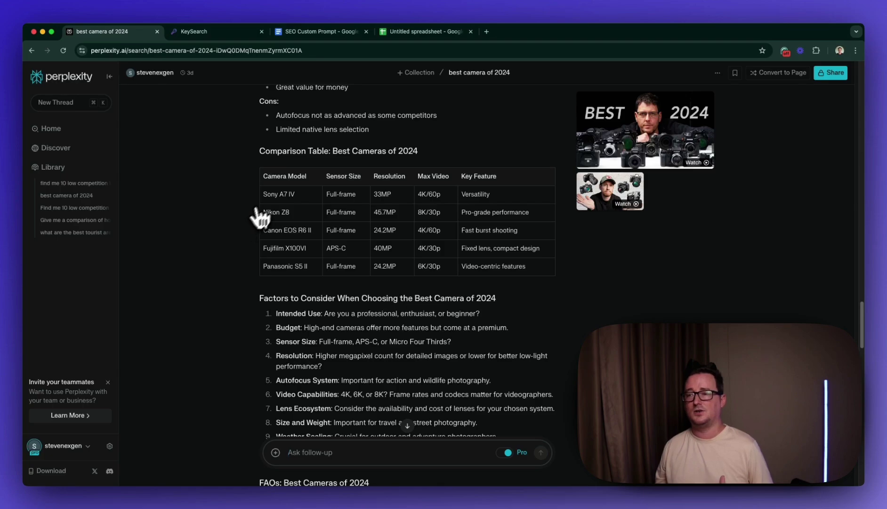
pyautogui.scroll(-2, 332, 273)
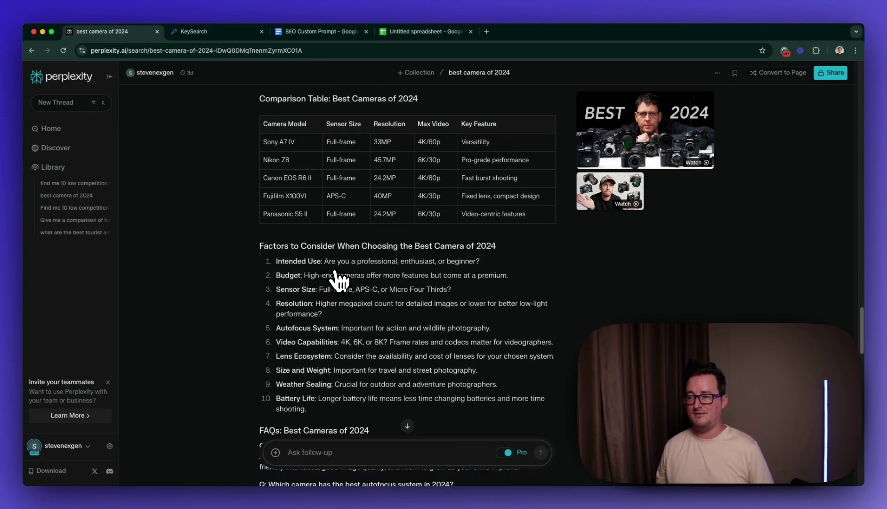
pyautogui.scroll(-2, 339, 278)
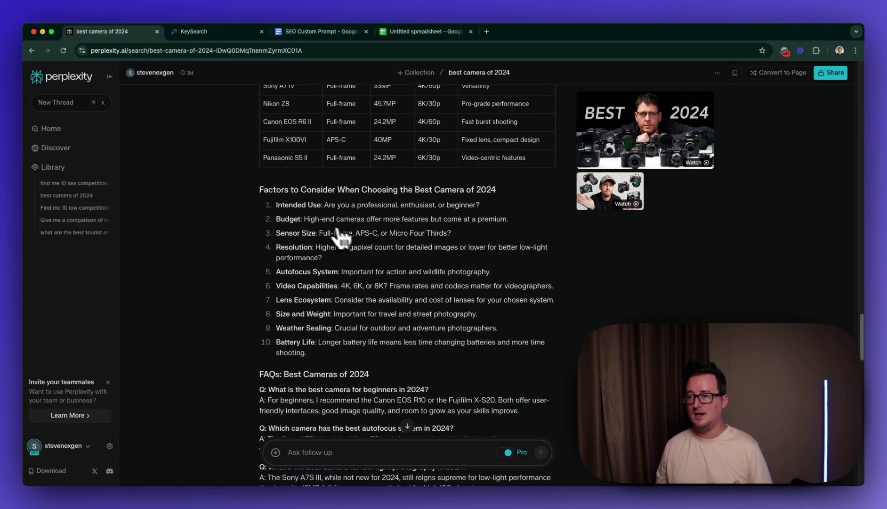
pyautogui.scroll(-7, 348, 250)
pyautogui.scroll(-4, 337, 257)
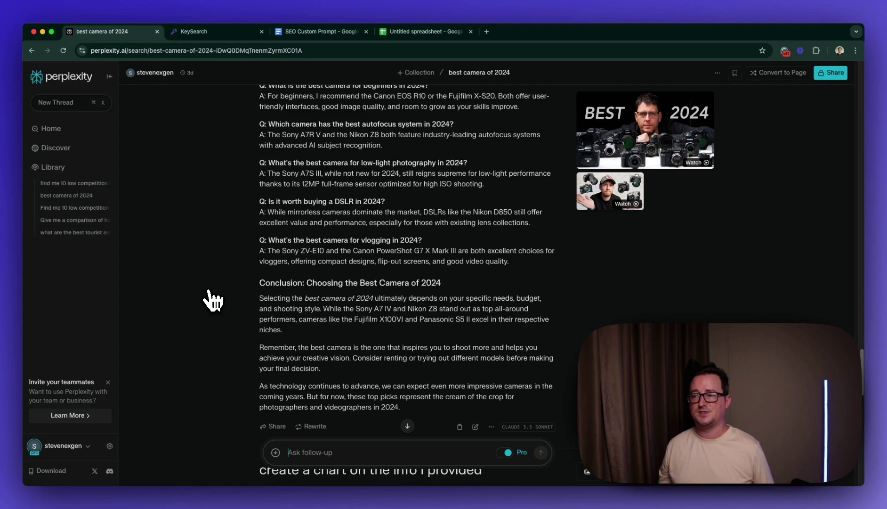
pyautogui.scroll(15, 215, 300)
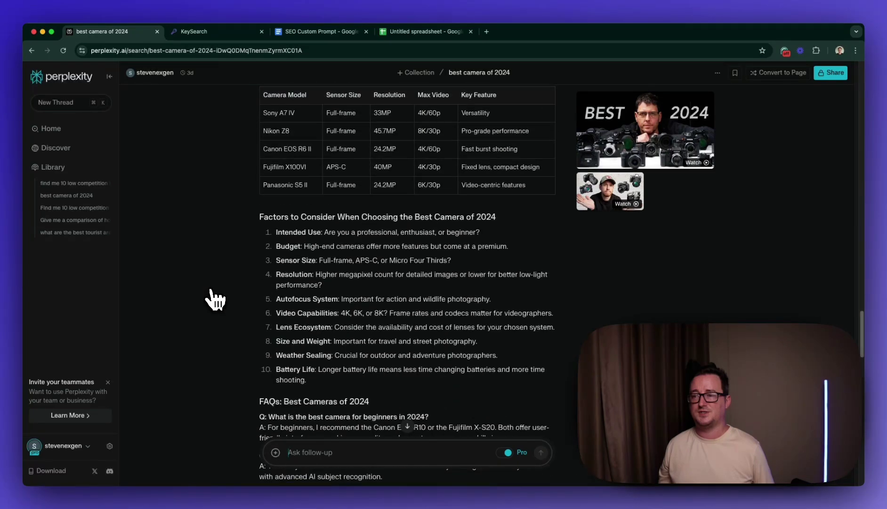
pyautogui.scroll(15, 214, 300)
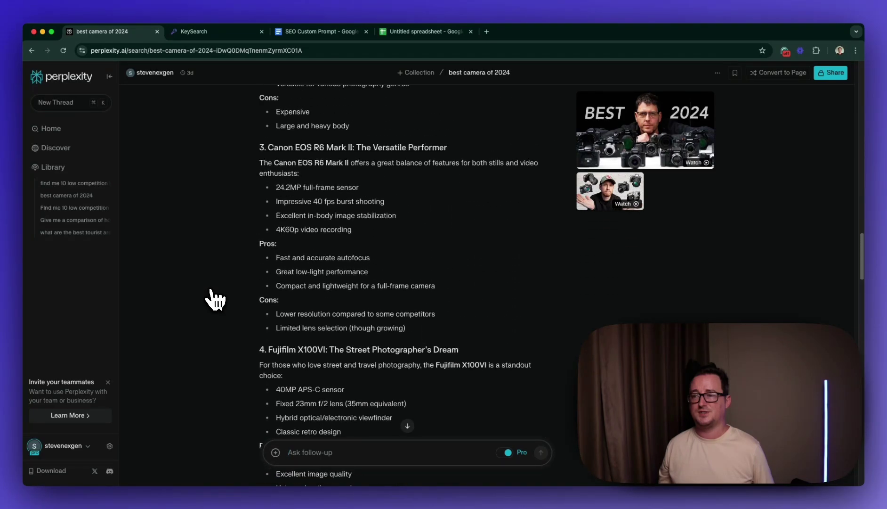
pyautogui.scroll(15, 216, 300)
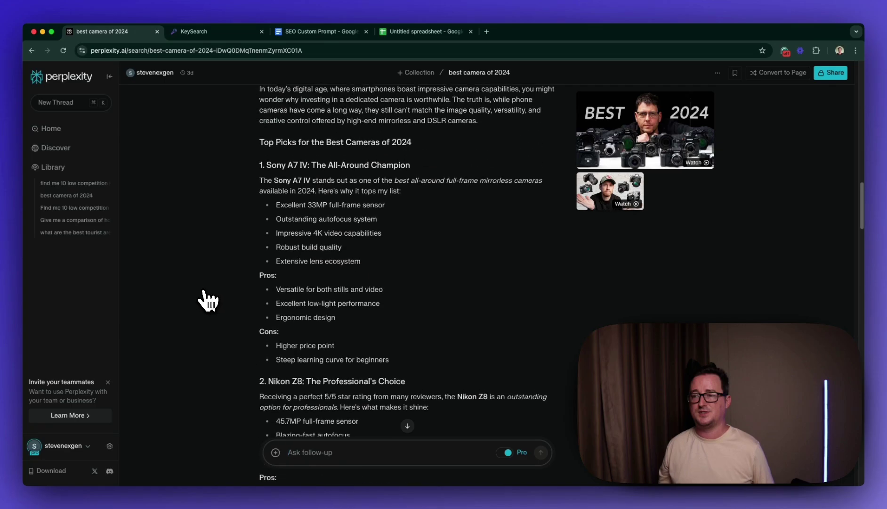
pyautogui.scroll(1, 206, 302)
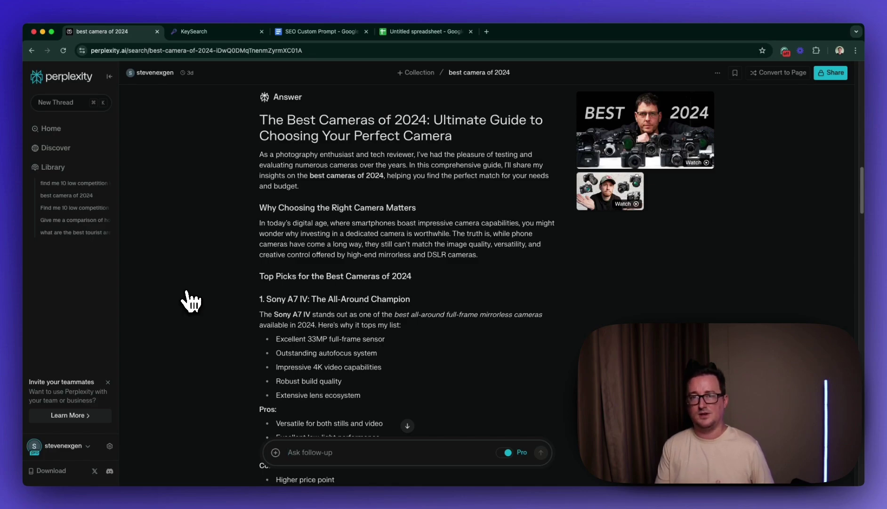
pyautogui.scroll(10, 207, 272)
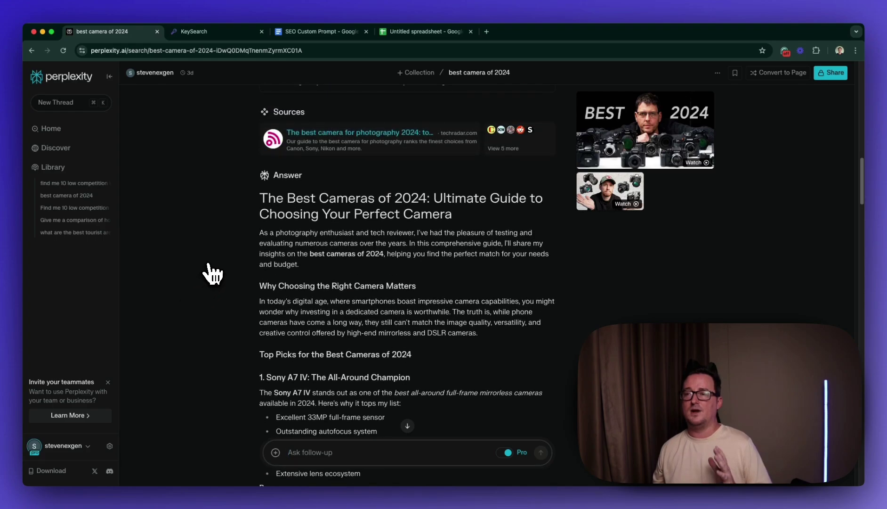
pyautogui.scroll(10, 217, 272)
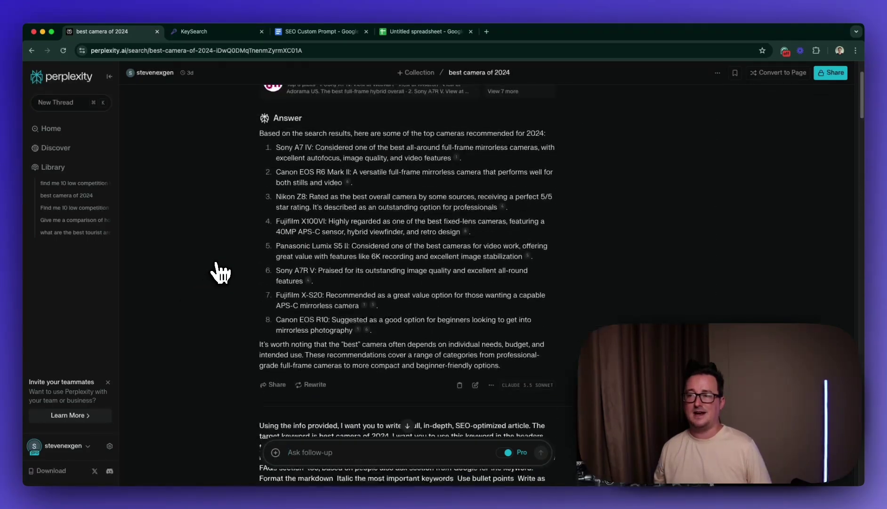
pyautogui.scroll(-20, 220, 272)
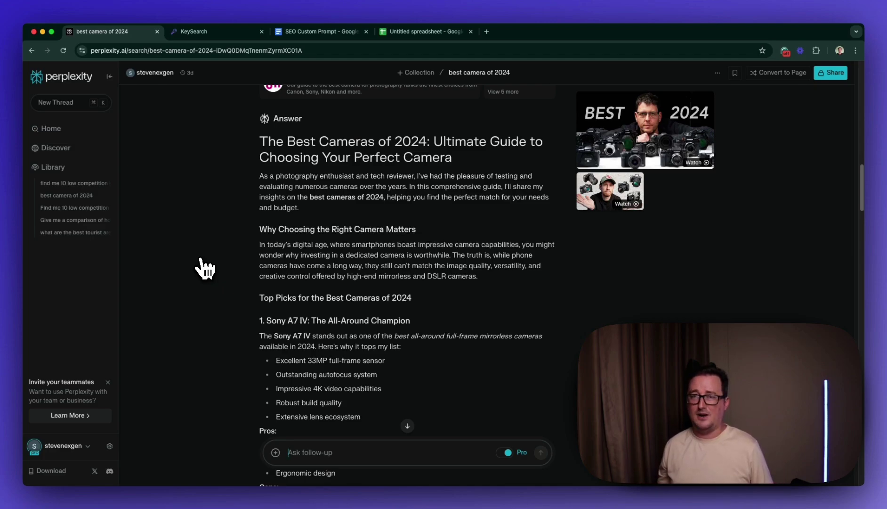
pyautogui.scroll(-12, 203, 269)
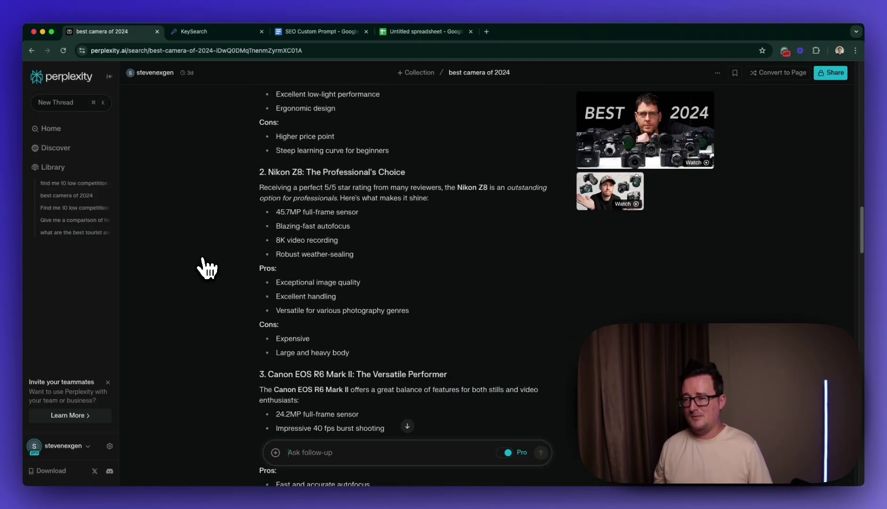
pyautogui.scroll(-12, 205, 268)
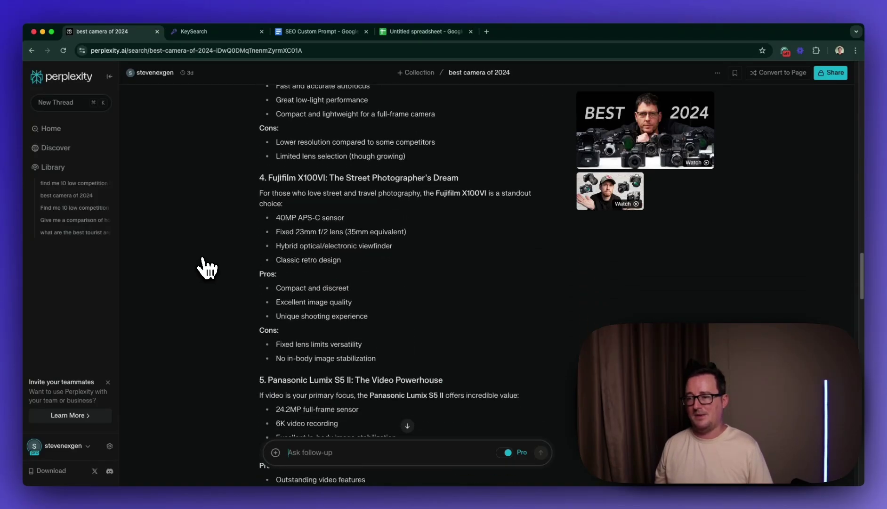
# - Scroll down to the 'create a chart' follow-up answer with the Best Cameras of 2024 Comparison Chart
pyautogui.scroll(-6, 207, 268)
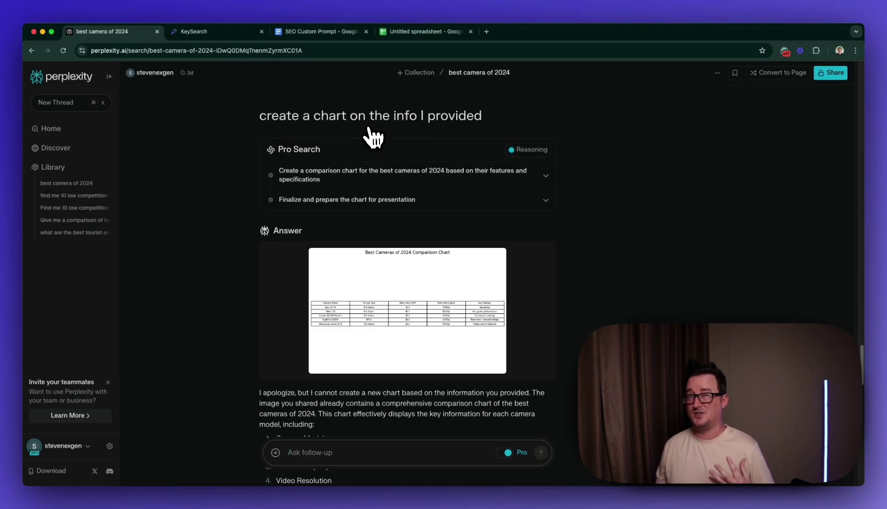
# - Enlarge the Best Cameras of 2024 Comparison Chart to full size, showing Sony A7 IV through Panasonic Lumix S5 II
pyautogui.click(391, 269)
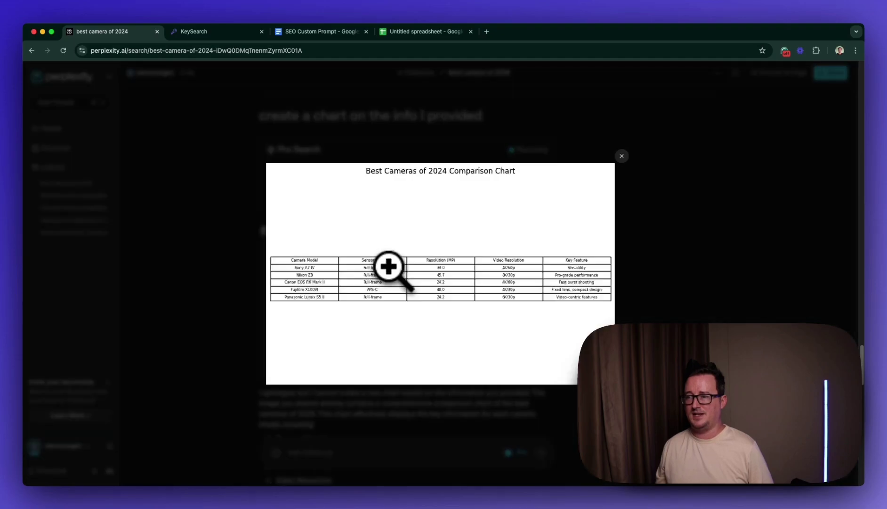